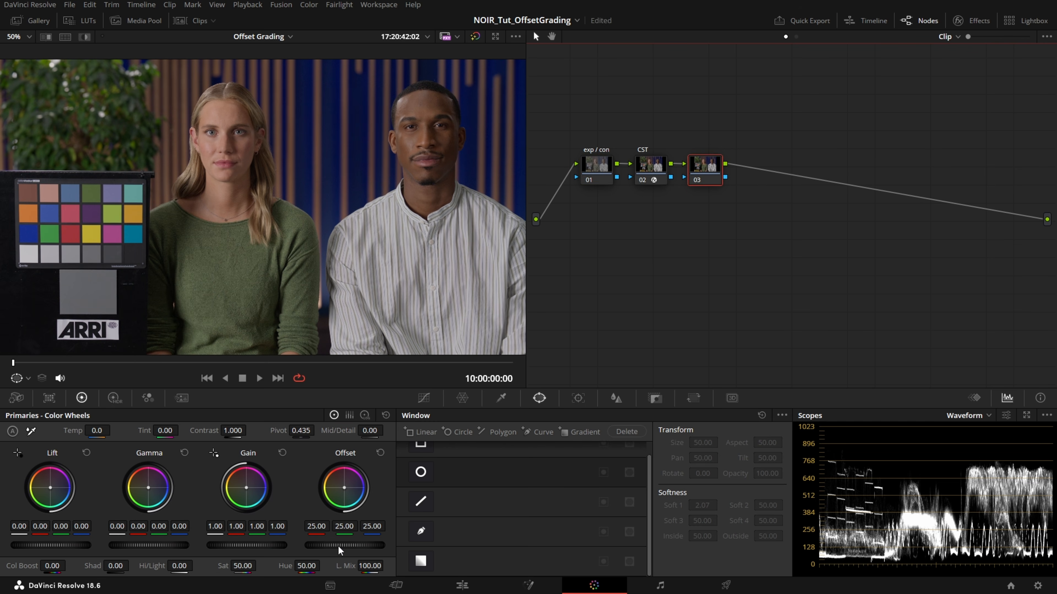
- Try lowering the master Offset on the color-chart clip and on the grey ramp, undoing the ramp adjustment
drag(339, 547, 309, 546)
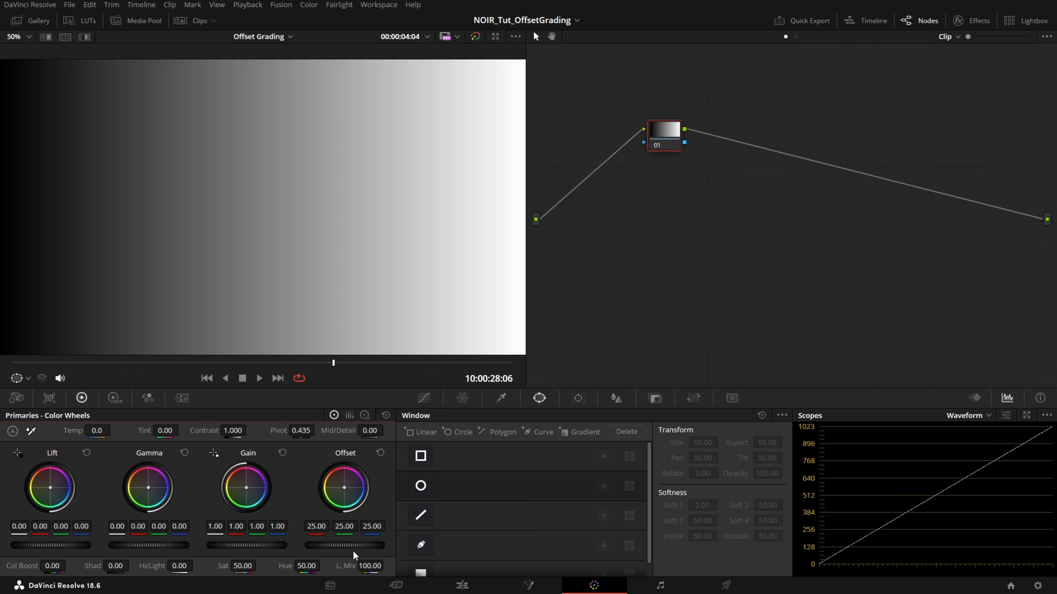
drag(353, 546, 306, 546)
key(ctrl+z)
- Try raising the contrast on the grey ramp and the color-chart clip, and reset the clip's saturation
drag(232, 431, 249, 430)
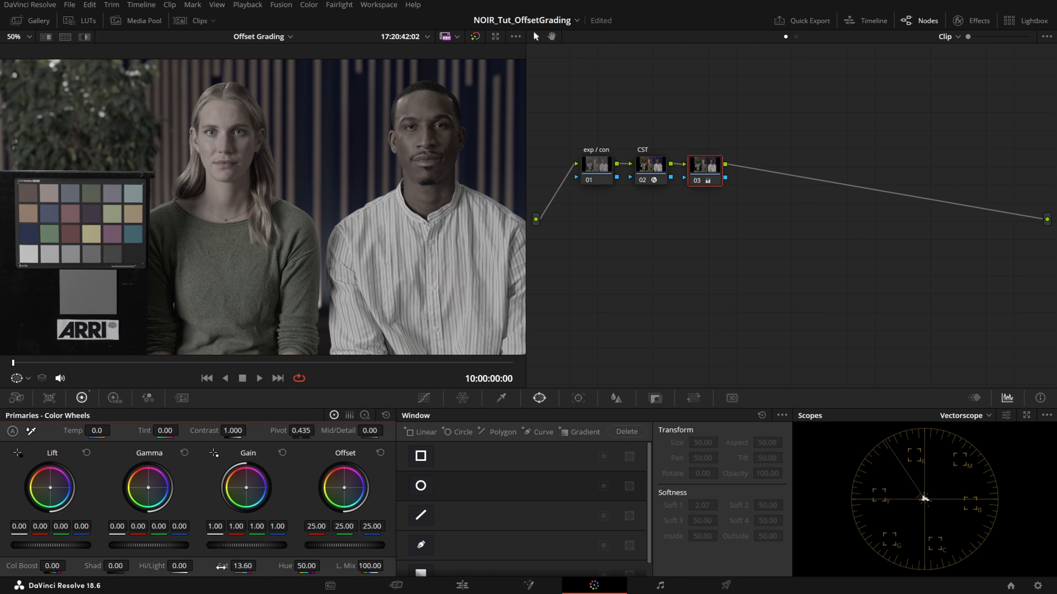
double_click(224, 566)
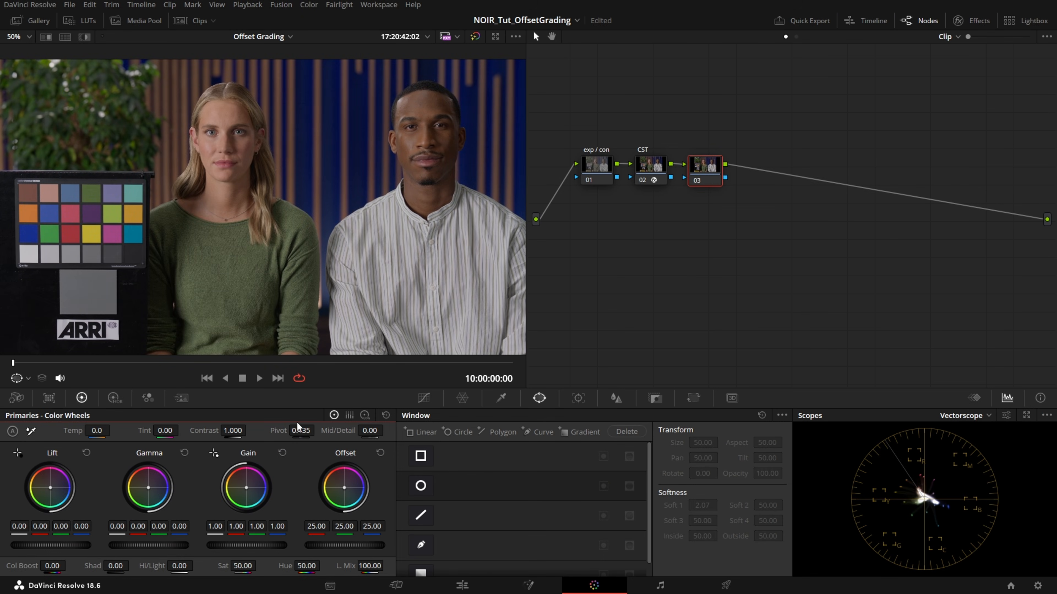
drag(233, 435, 249, 429)
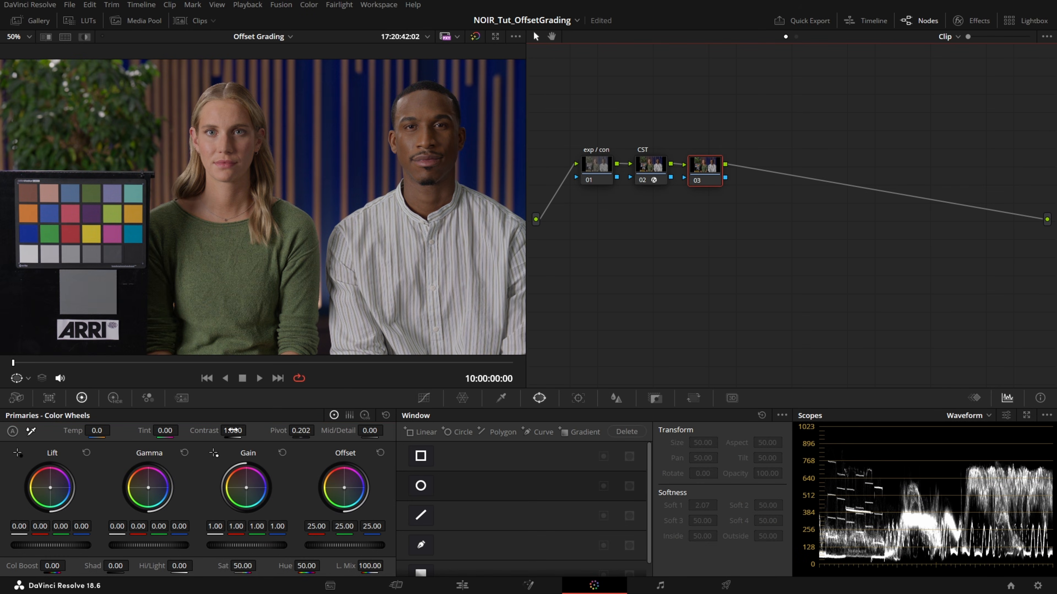
- Try a stronger contrast setting again and undo the contrast change on the grey ramp
click(233, 430)
mouse_move(233, 431)
mouse_down()
mouse_move(270, 430)
mouse_move(249, 430)
mouse_up()
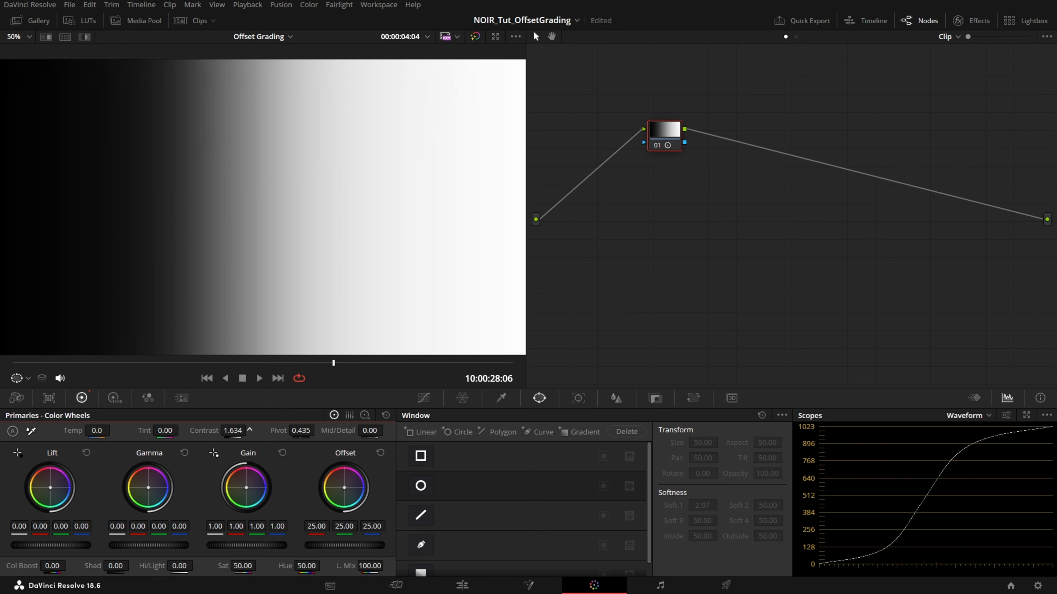
key(ctrl+z)
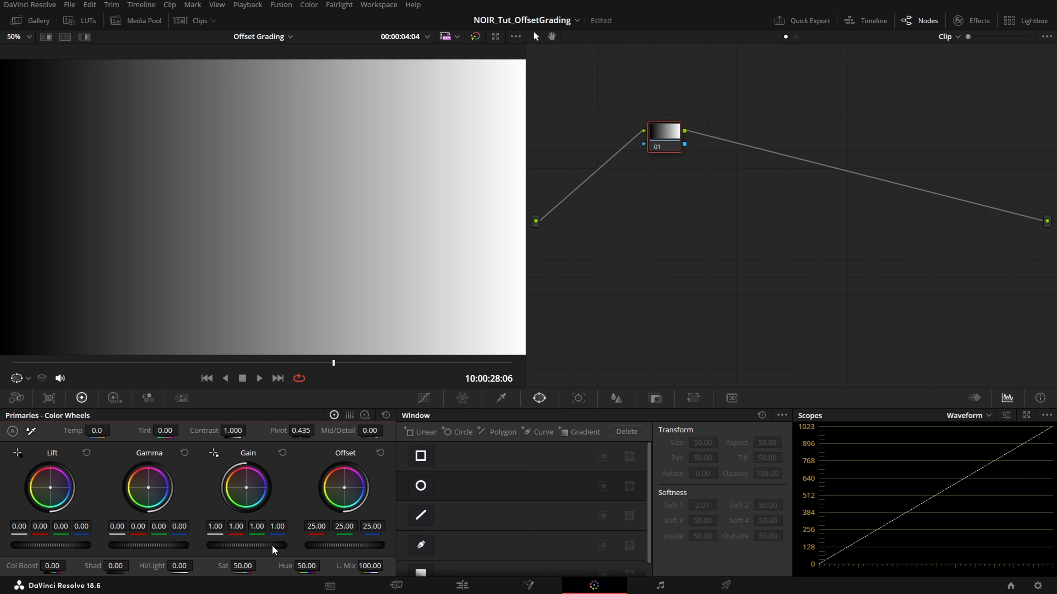
- Reset the grey ramp's contrast and try raising its master Gain to 2.16
mouse_move(274, 546)
mouse_down()
mouse_move(295, 546)
mouse_move(274, 547)
mouse_up()
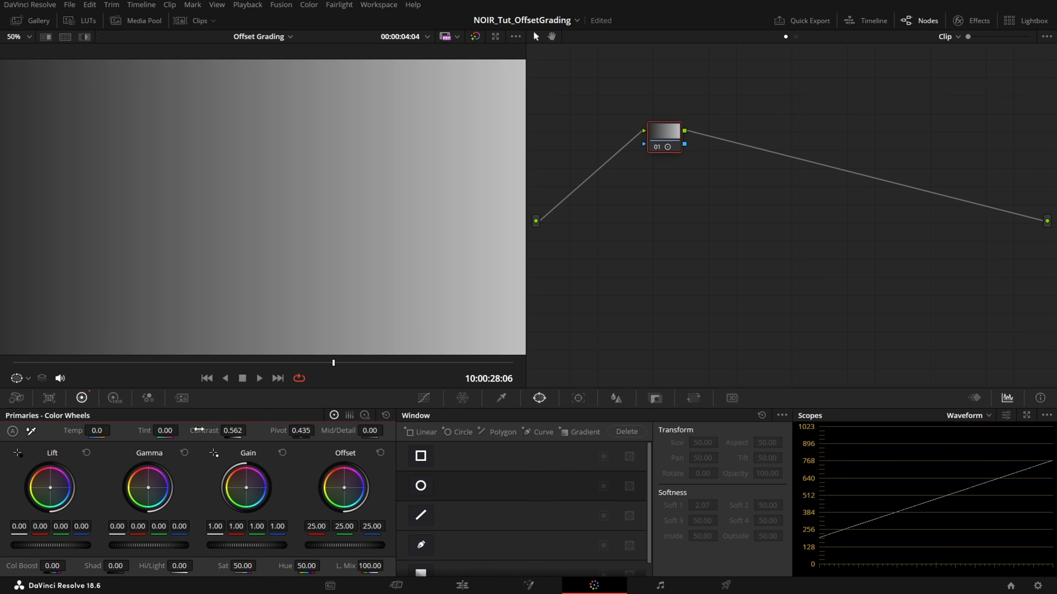
double_click(198, 430)
mouse_move(246, 545)
mouse_down()
mouse_move(310, 545)
mouse_move(250, 547)
mouse_move(267, 547)
mouse_up()
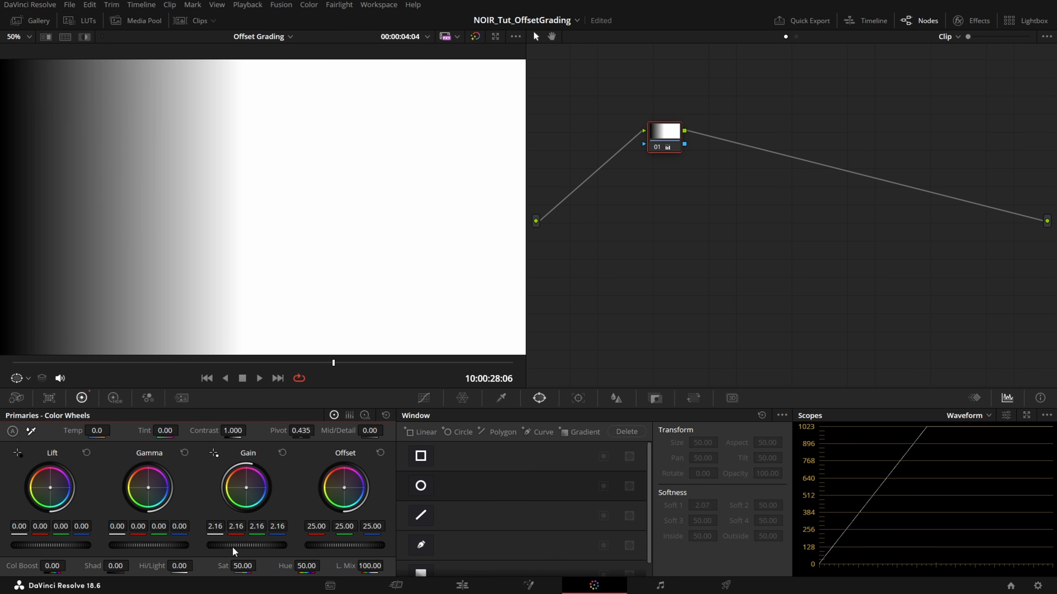
- Try raising the grey ramp's master Lift to 0.22 and adjusting its master Gamma
mouse_move(51, 546)
mouse_down()
mouse_move(10, 545)
mouse_move(69, 545)
mouse_up()
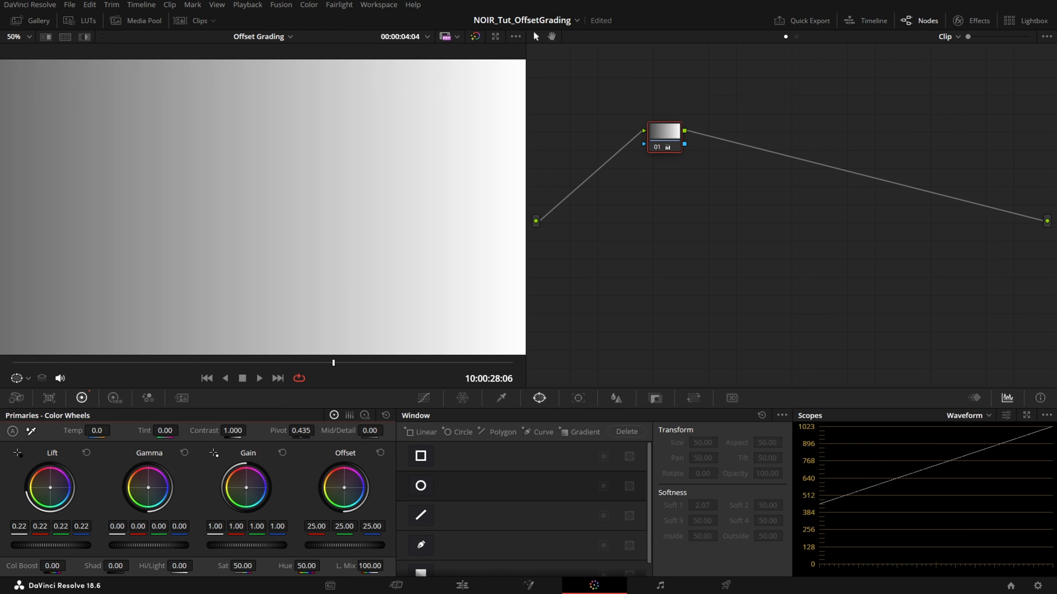
drag(148, 546, 191, 545)
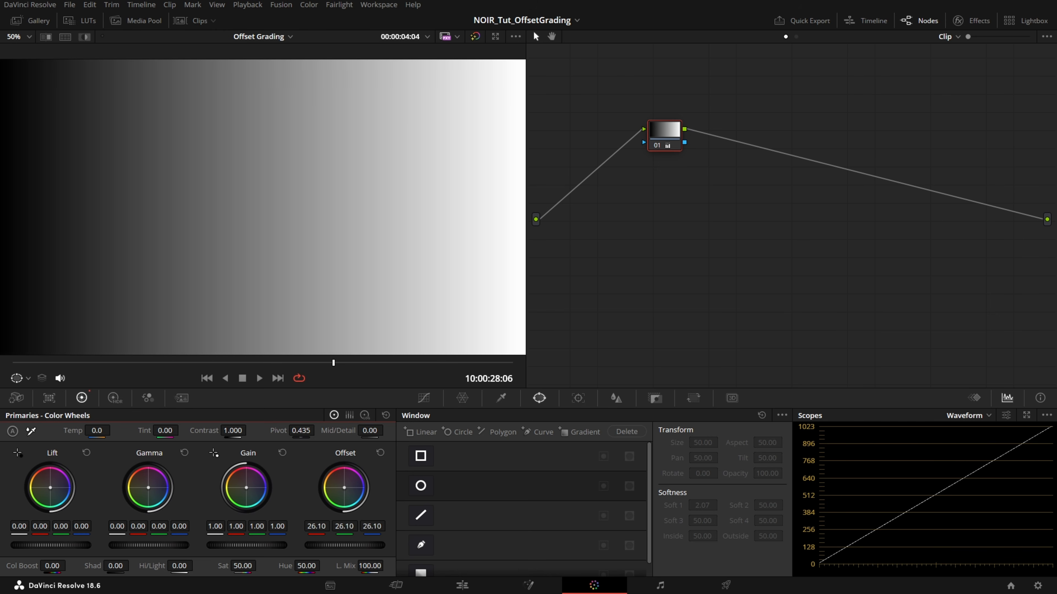
- Try small master Offset changes on the grey ramp and on the color-chart clip
mouse_move(345, 546)
mouse_down()
mouse_move(417, 546)
mouse_move(270, 546)
mouse_move(346, 546)
mouse_up()
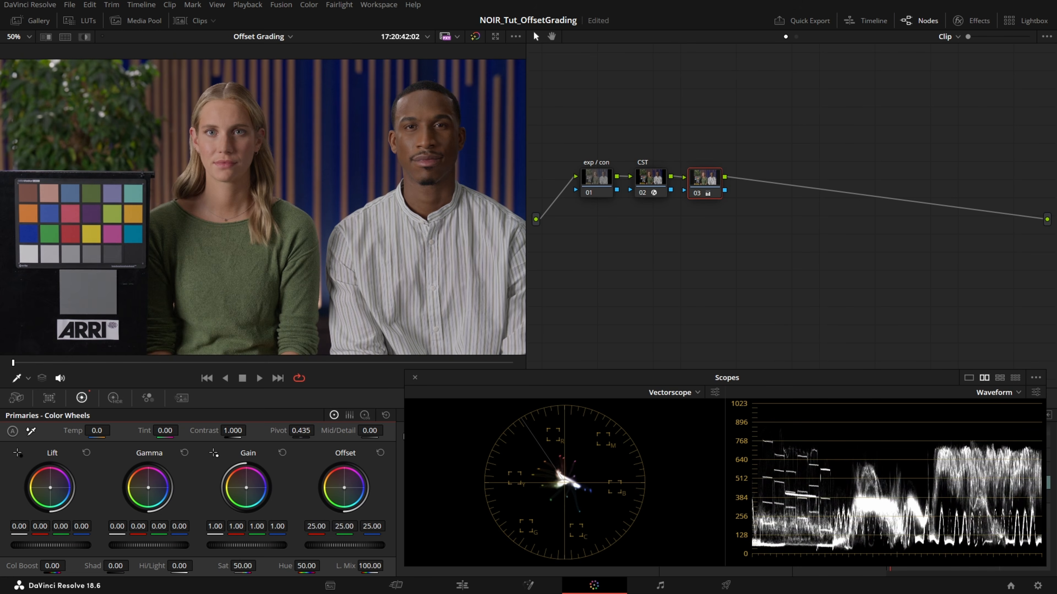
mouse_move(344, 545)
mouse_down()
mouse_move(387, 546)
mouse_move(339, 545)
mouse_up()
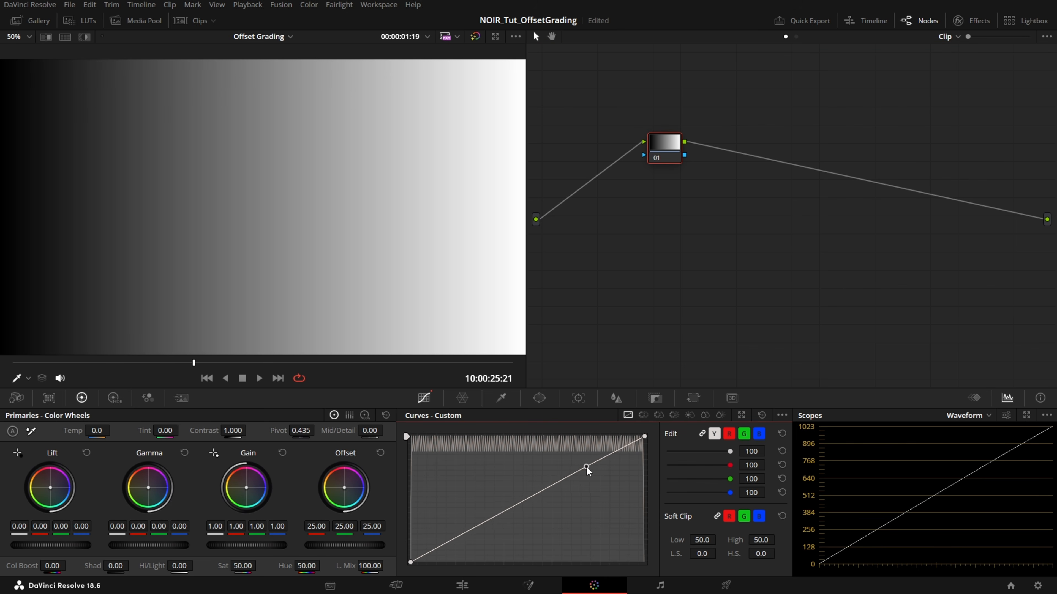
- Shape the grey ramp's custom curve into an S by raising a highlight point and lowering points in the mids and shadows
drag(587, 466, 555, 463)
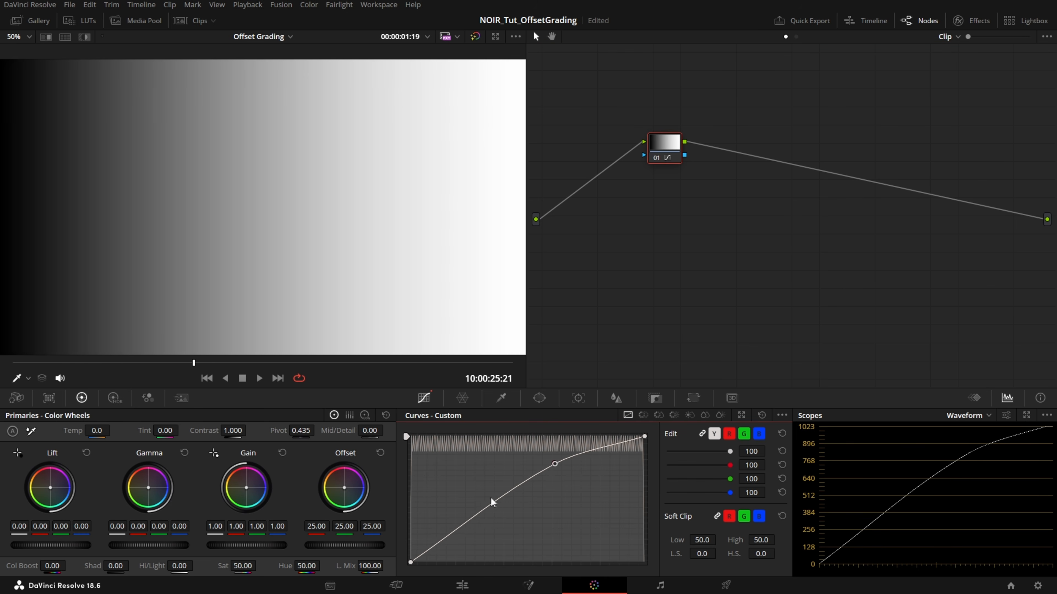
drag(491, 502, 515, 516)
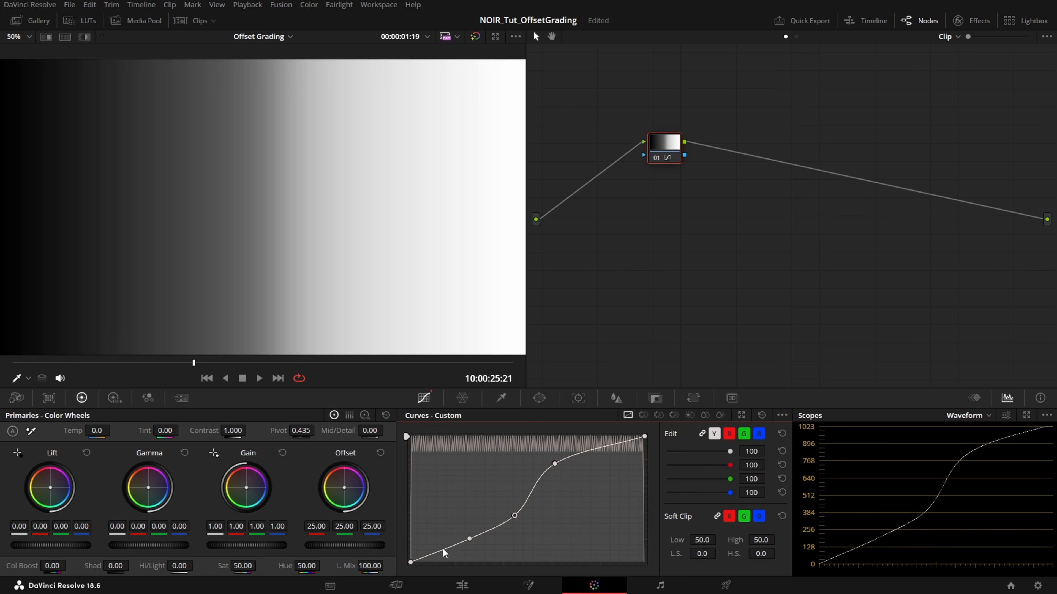
drag(443, 550, 435, 546)
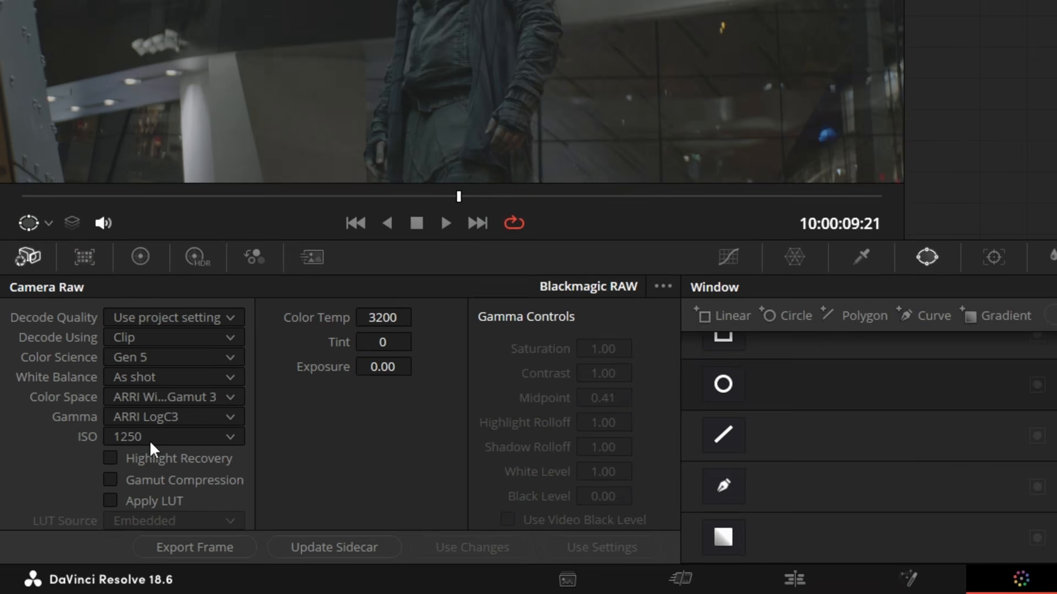
- Change the Camera Raw ISO of the hooded-figure clip and the gamma of its exp / con node
click(177, 500)
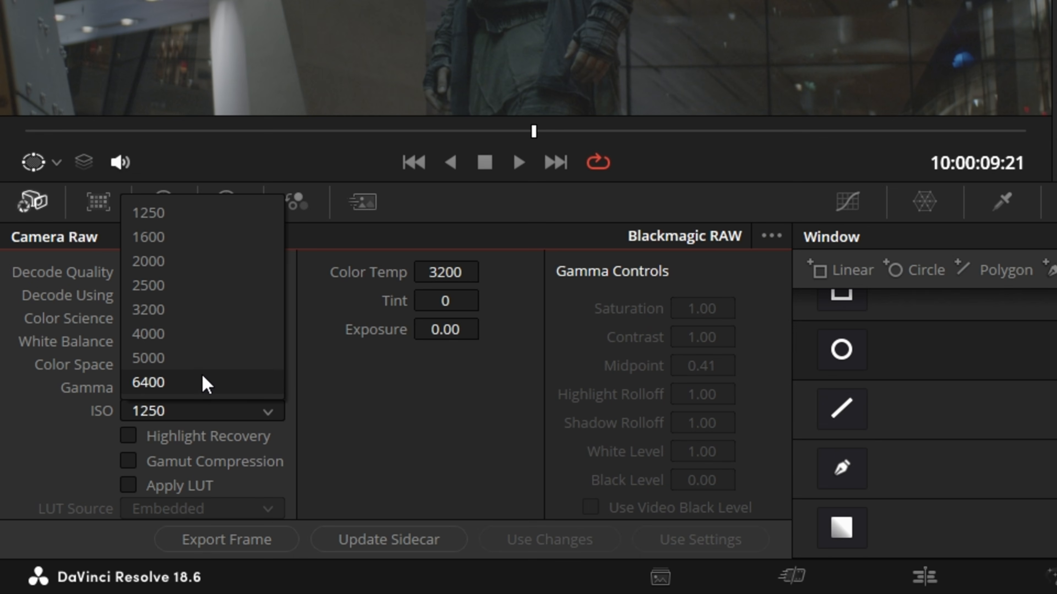
click(204, 359)
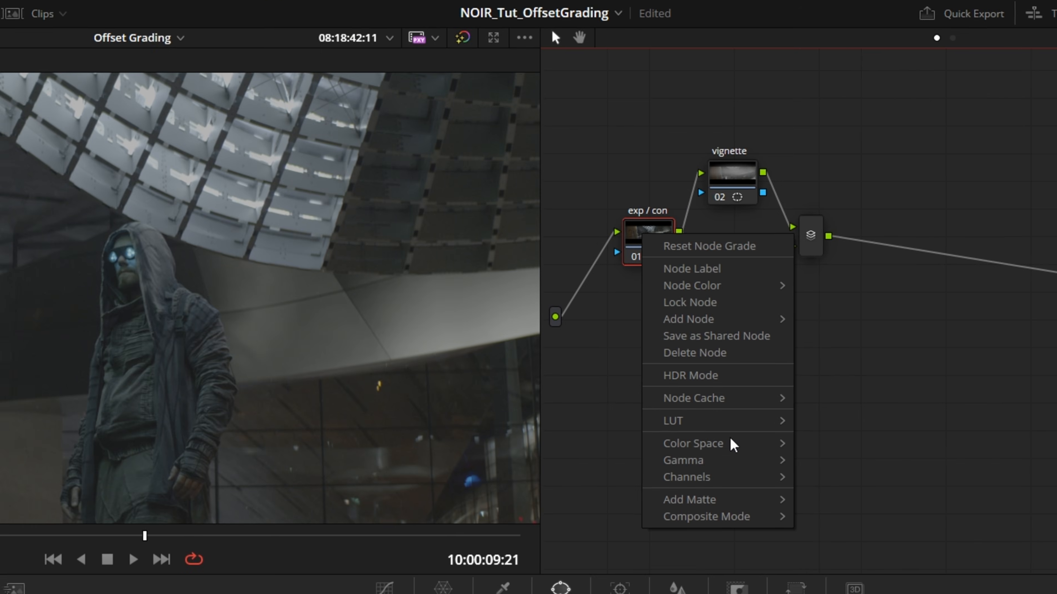
mouse_move(713, 471)
click(897, 41)
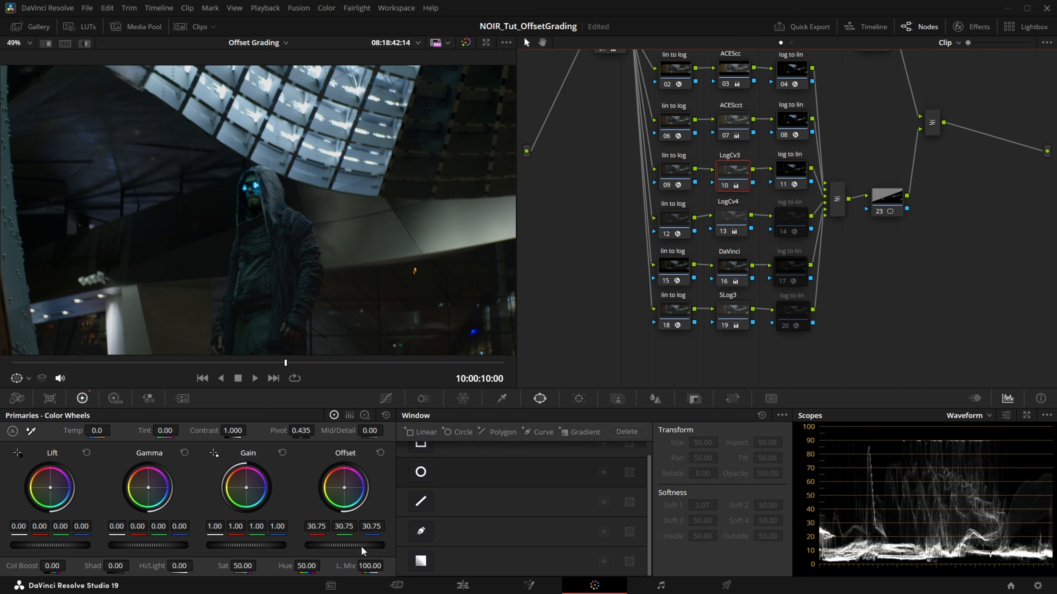
- Raise the LogCv3 node's master Offset to 31.70 and lower its Log wheels Shadow to -0.04
mouse_move(362, 550)
mouse_down()
mouse_move(381, 550)
mouse_move(368, 550)
mouse_up()
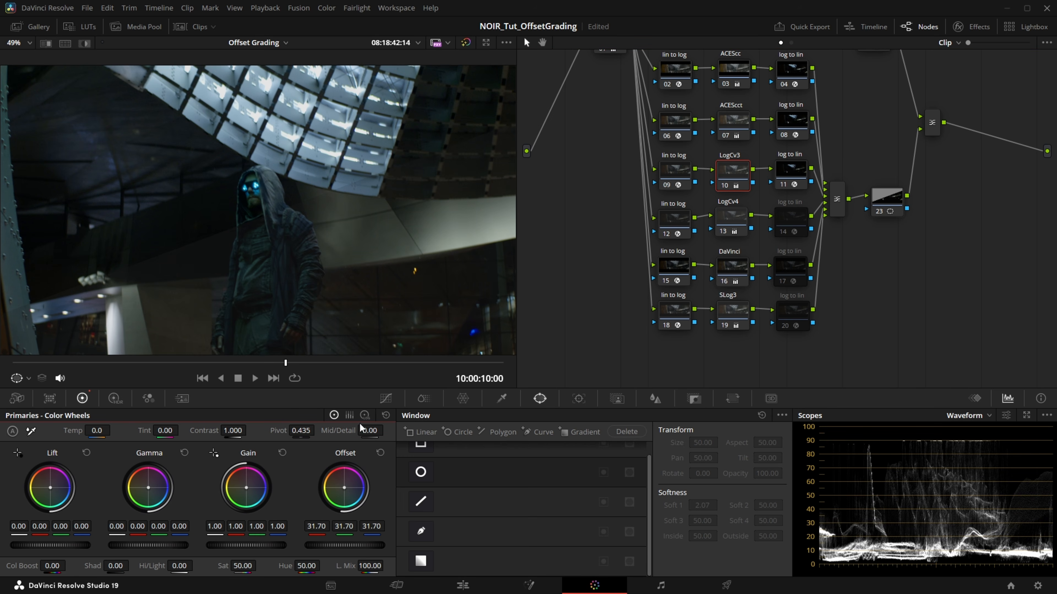
click(364, 415)
drag(50, 546, 45, 545)
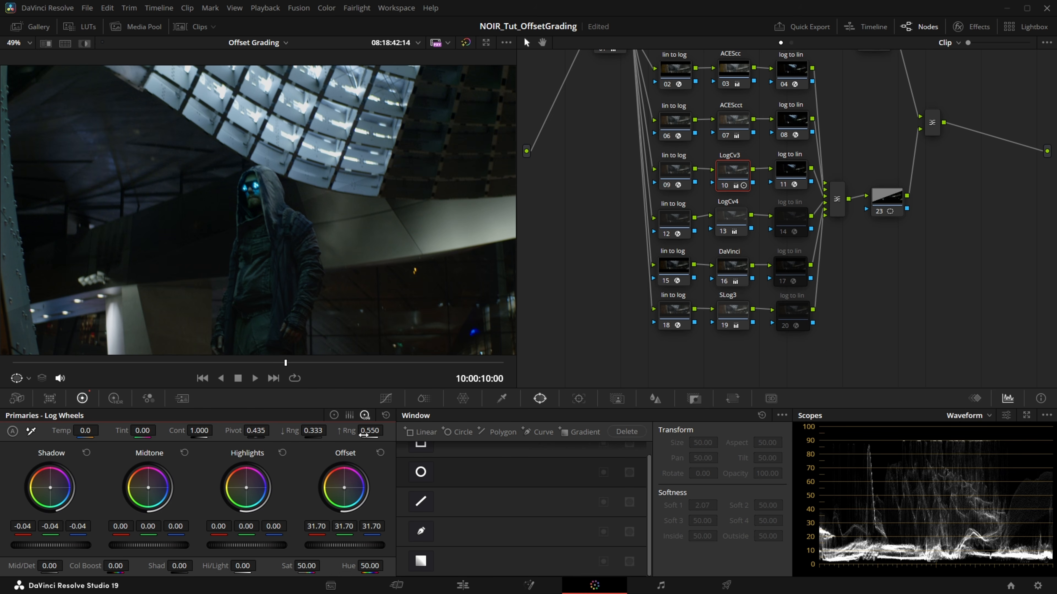
- Set the LogCv3 node's high range to 0.205 and lower its Log wheels Shadow further
drag(370, 431, 339, 431)
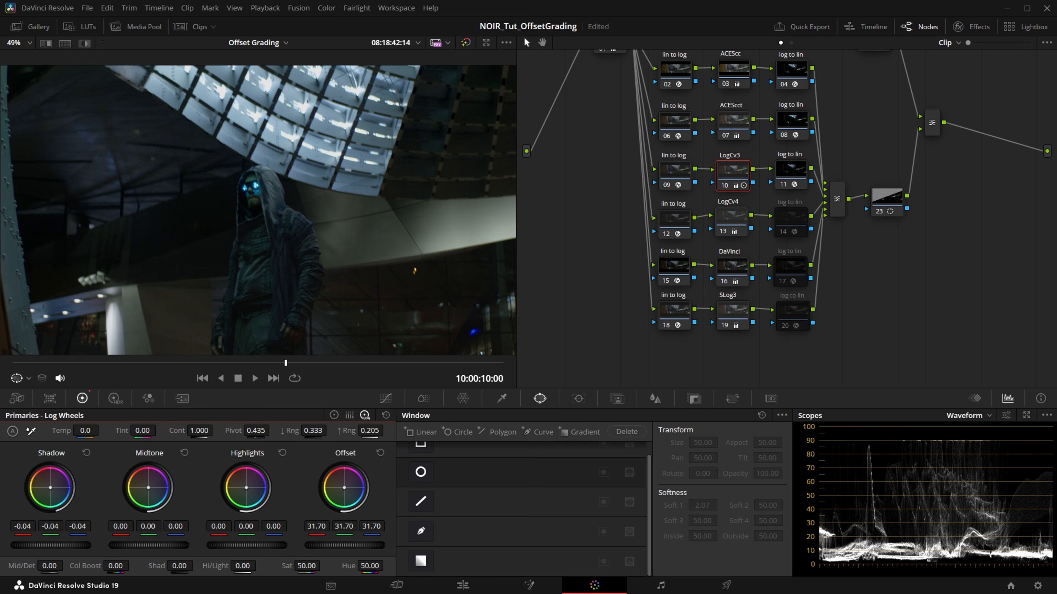
drag(44, 546, 37, 545)
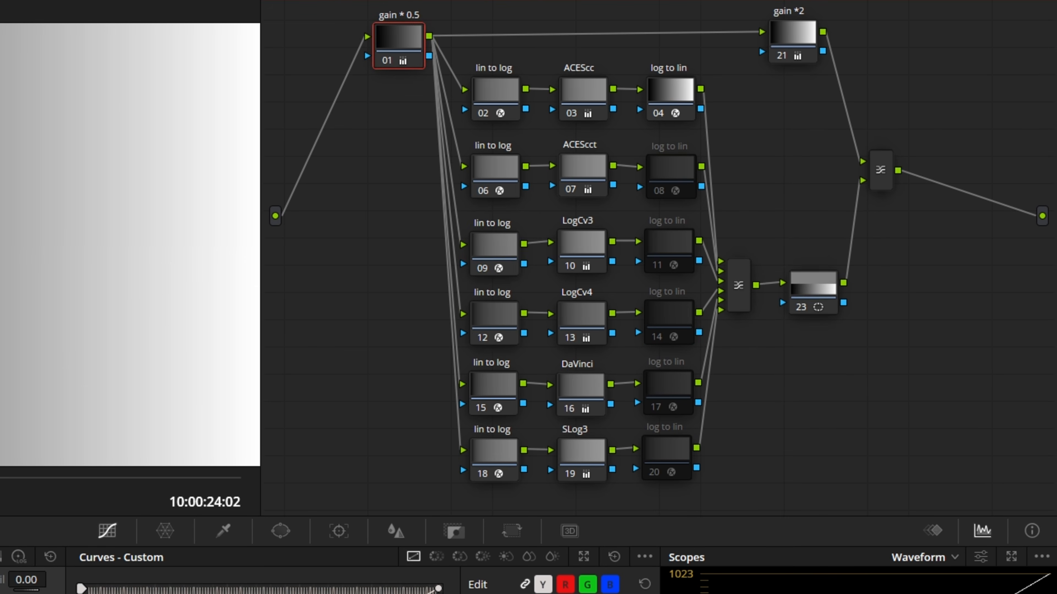
- Examine the disabled log to lin nodes 08, 11, 14, 17 and 20 one by one in the node graph
click(804, 163)
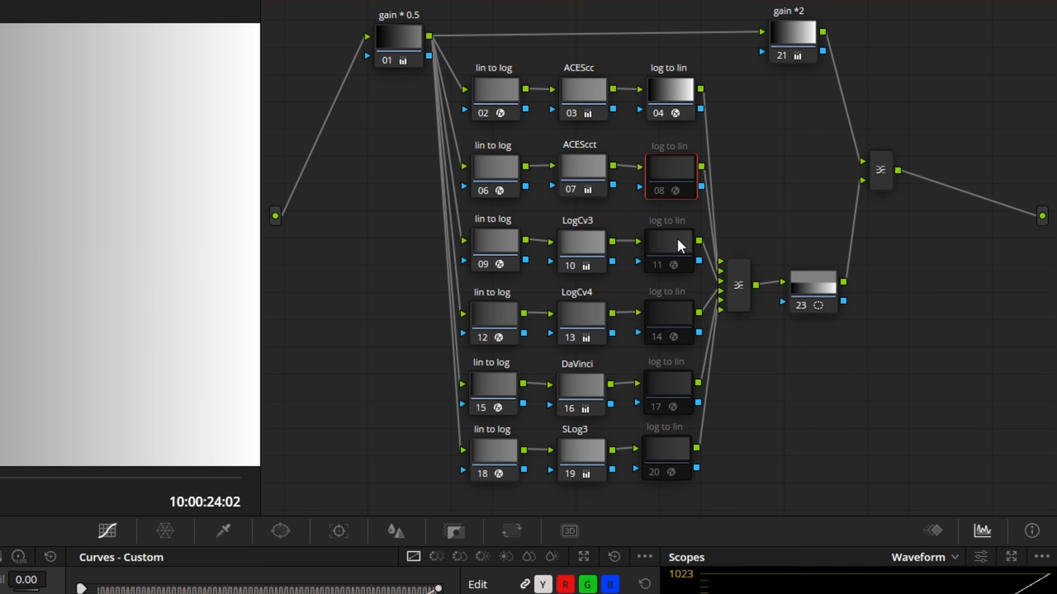
click(680, 245)
click(682, 315)
click(686, 394)
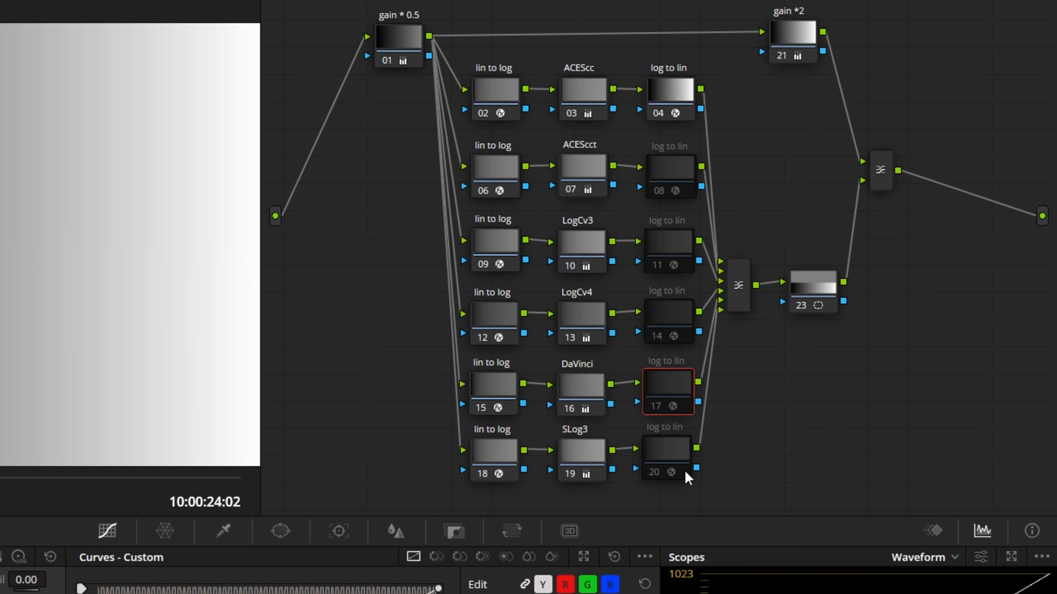
click(680, 452)
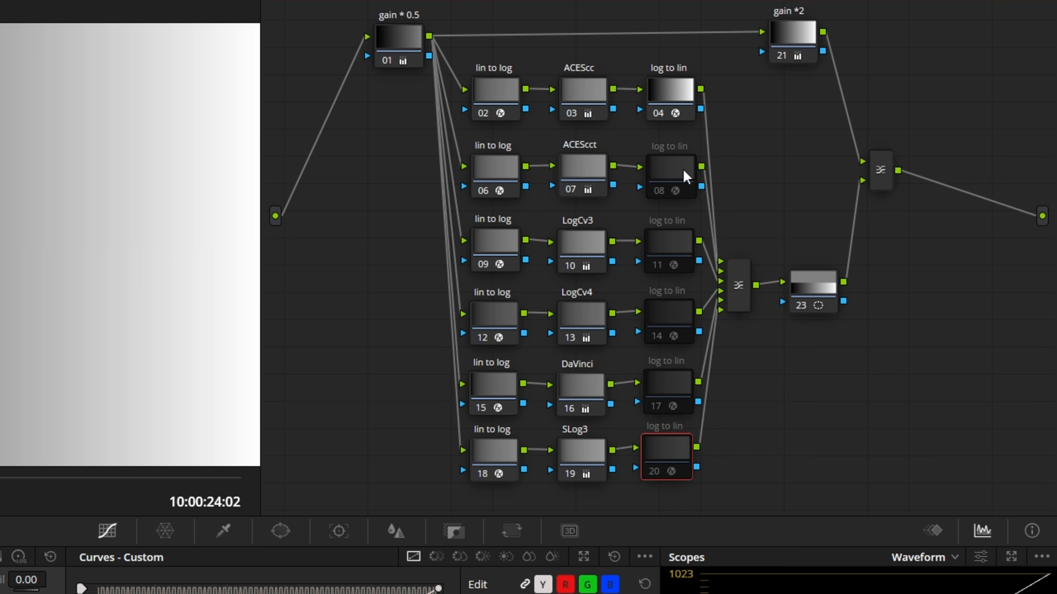
- Examine the parallel ACEScct, LogCv3 and LogCv4 branches by selecting their nodes row by row
click(686, 173)
drag(432, 154, 724, 193)
click(675, 248)
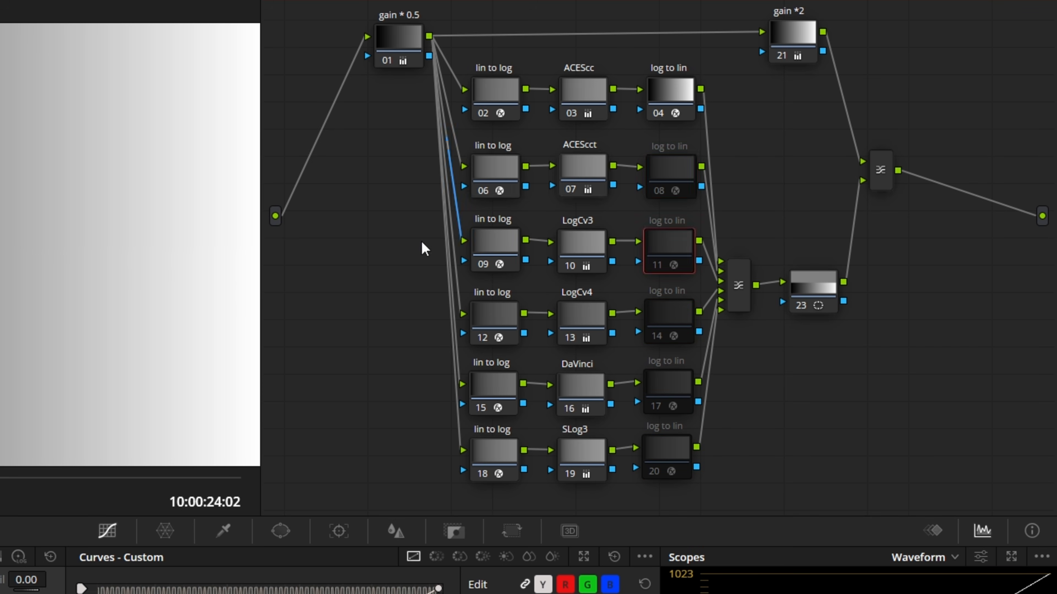
drag(361, 244, 718, 270)
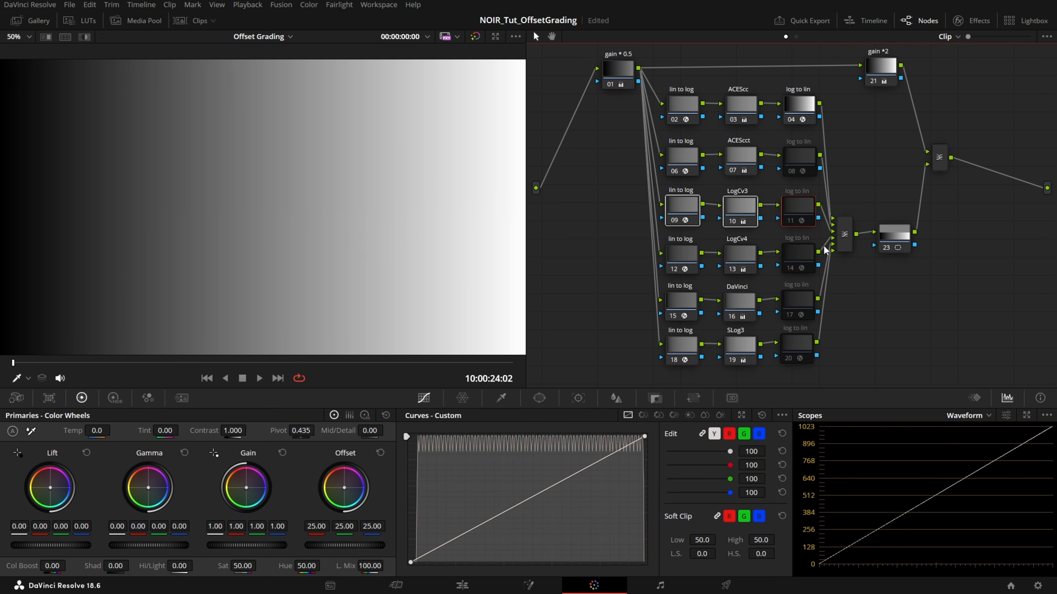
click(803, 255)
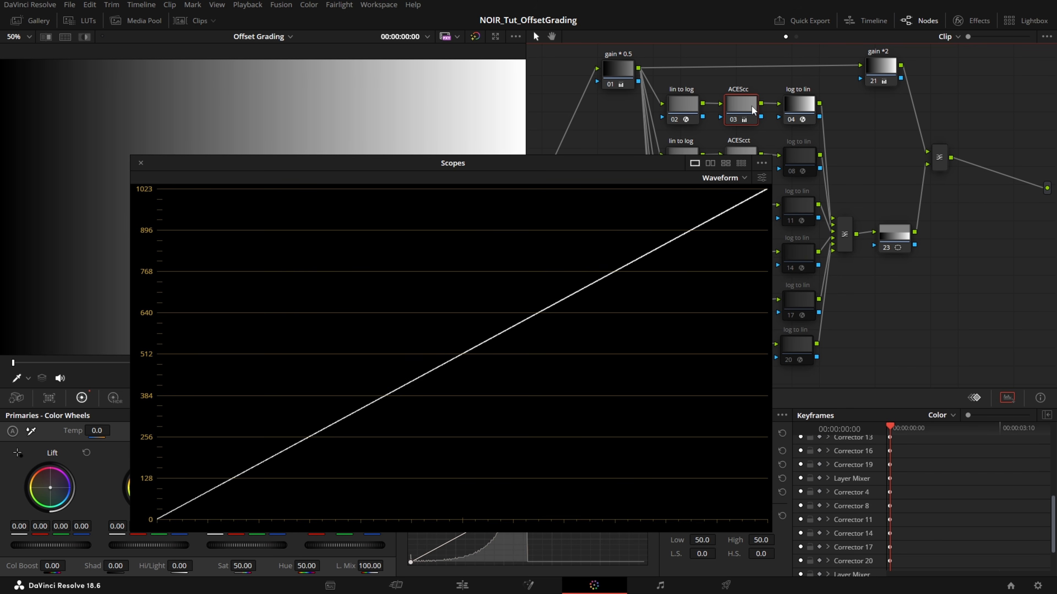
click(801, 161)
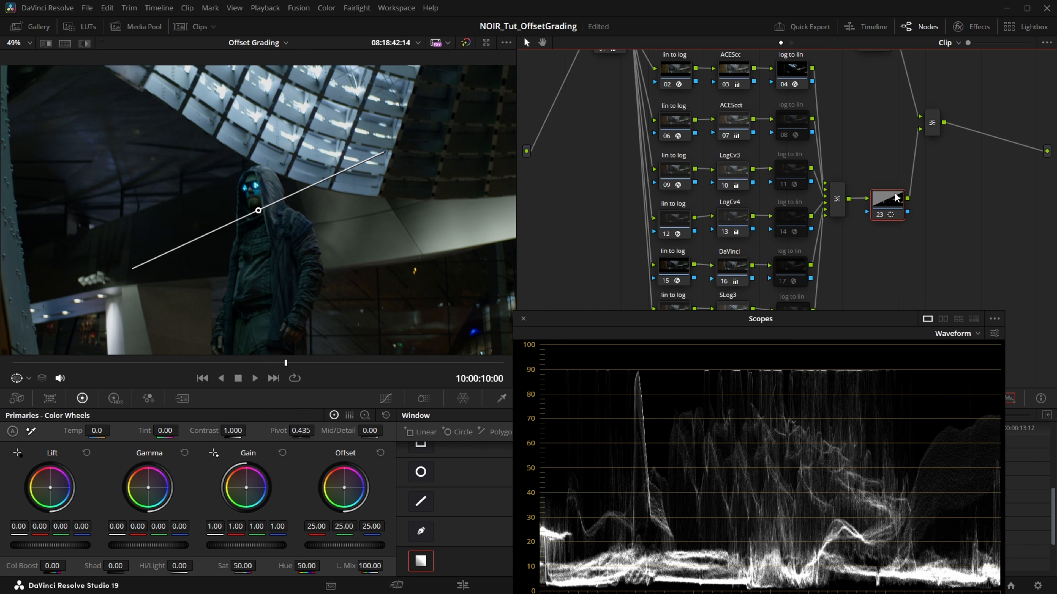
- Compare the hooded-figure shot with the ACEScc offset node switched off and on
click(739, 72)
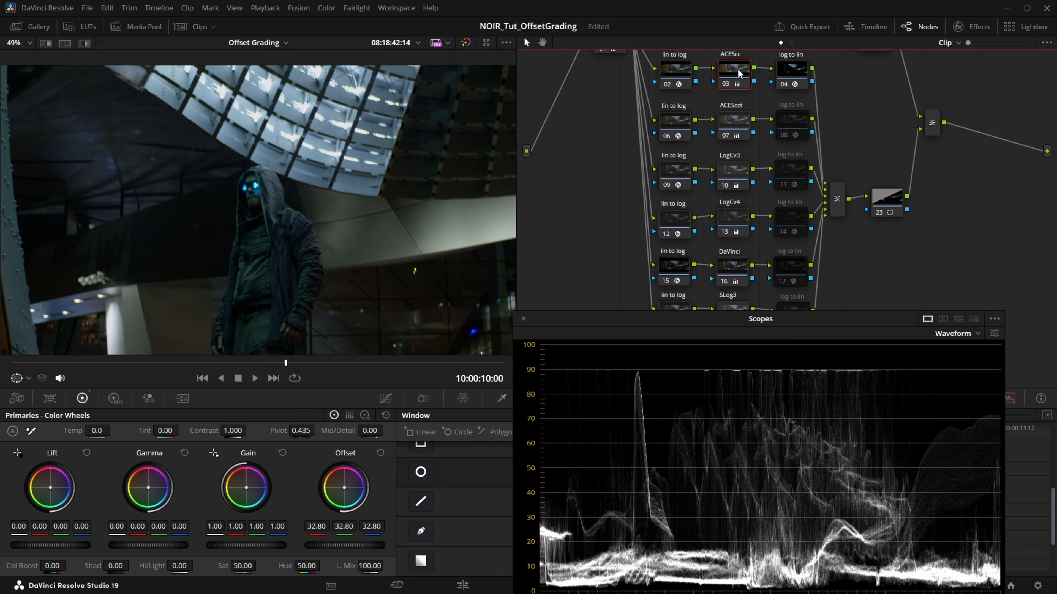
key(ctrl+d)
key(ctrl+d)
- Enable the log to lin nodes at the end of the ACEScct and LogCv3 branches
click(797, 136)
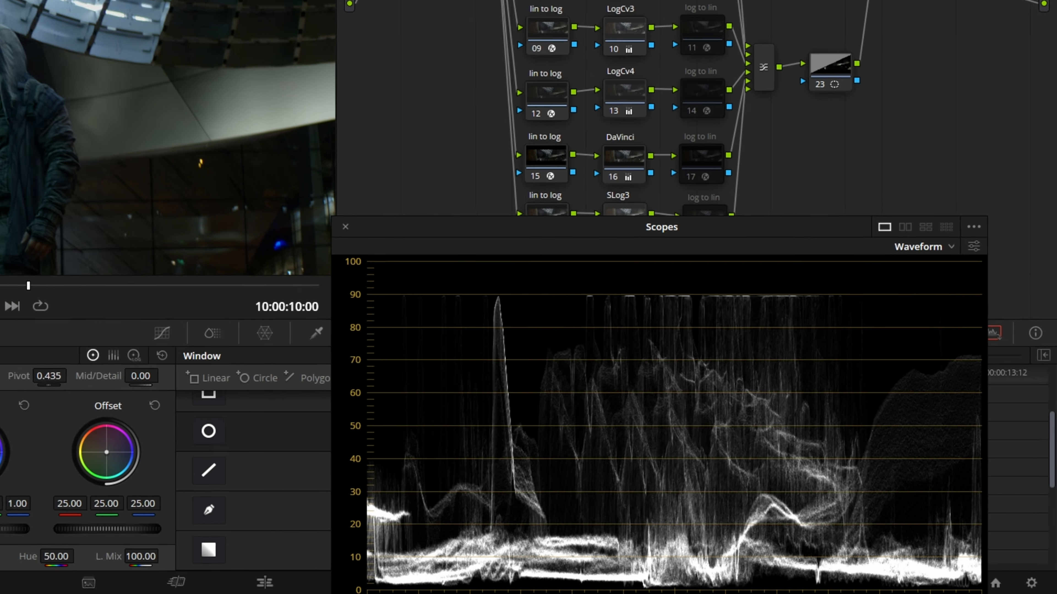
key(ctrl+d)
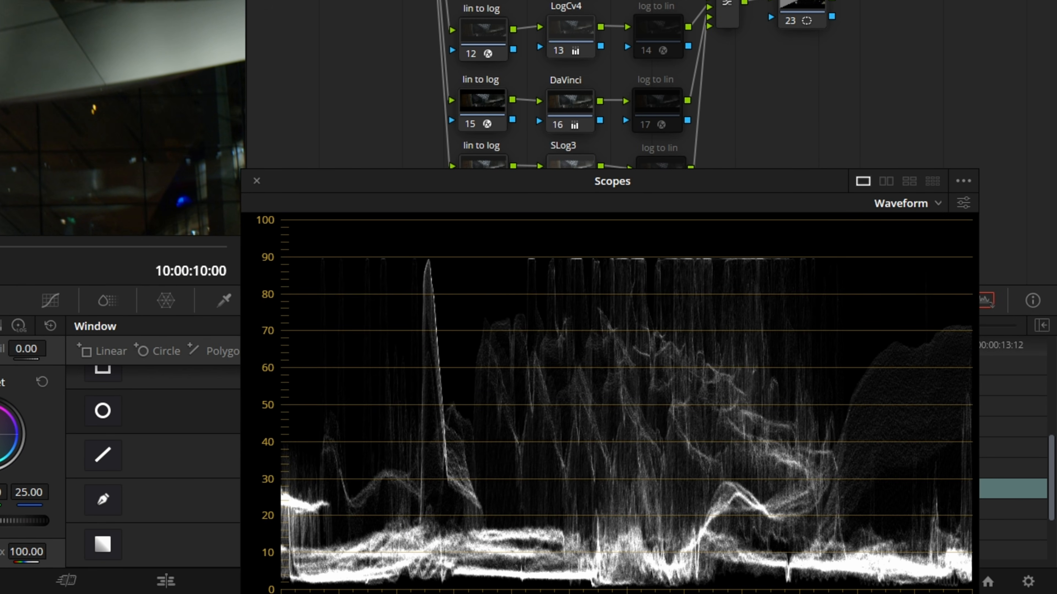
key(ctrl+d)
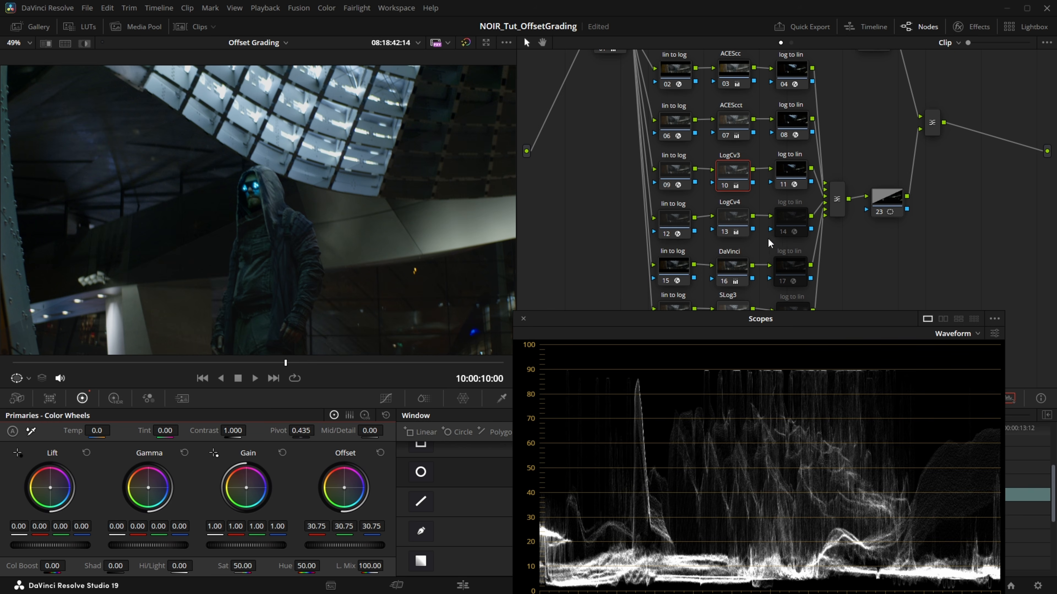
- Enable the log to lin nodes at the end of the LogCv4, DaVinci and SLog3 branches
click(789, 219)
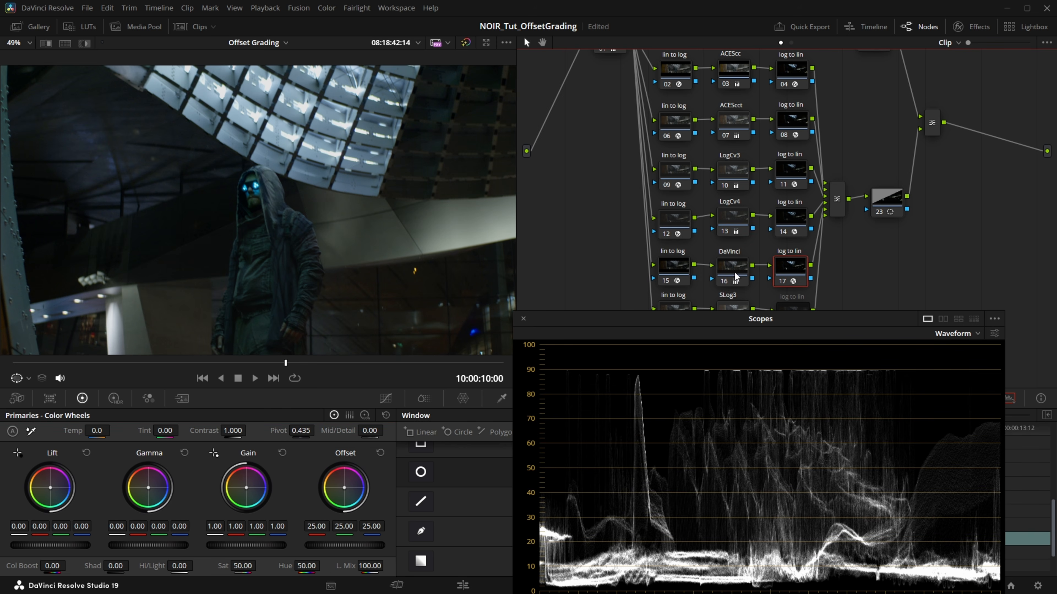
click(791, 308)
key(ctrl+d)
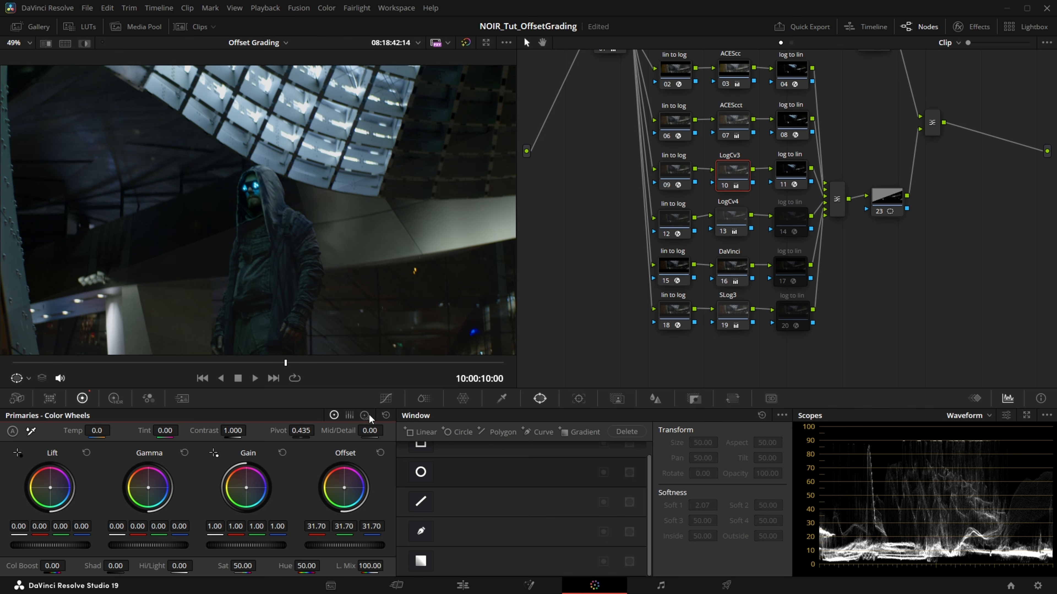
- Lower the shadows on the LogCv3 node with the Log wheels
drag(85, 549, 76, 549)
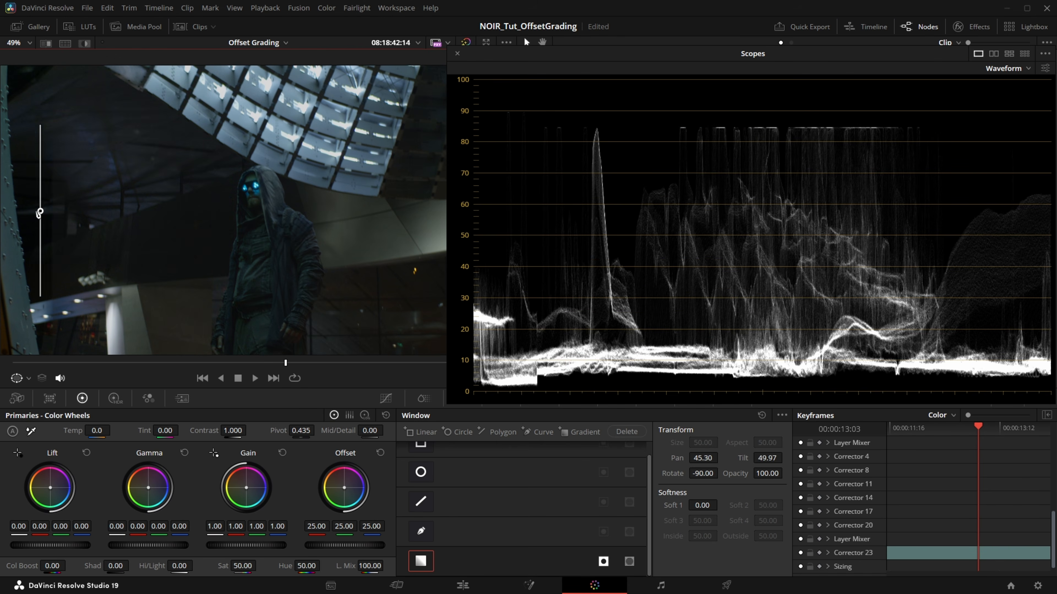
- Move node 23's vertical gradient window to the middle of the image, at about pan 50.31
drag(533, 216, 272, 214)
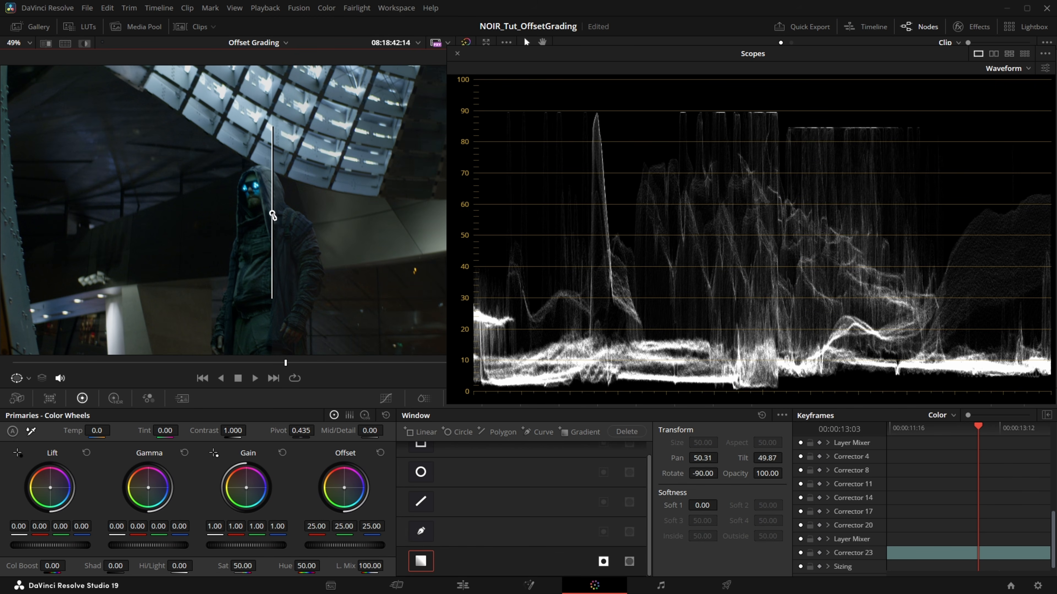
- Lower the LogCv4 node's master Offset to match the shadows across the split, keeping the enlarged waveform in view
drag(611, 53, 557, 237)
click(742, 219)
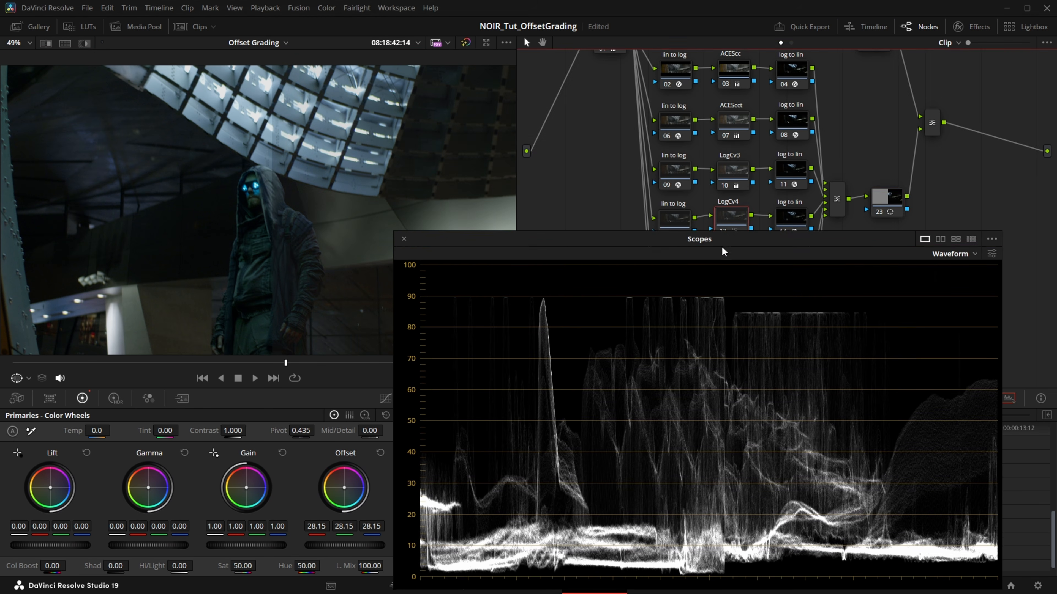
drag(724, 240, 777, 67)
mouse_move(357, 546)
mouse_down()
mouse_move(402, 546)
mouse_move(338, 546)
mouse_move(347, 546)
mouse_up()
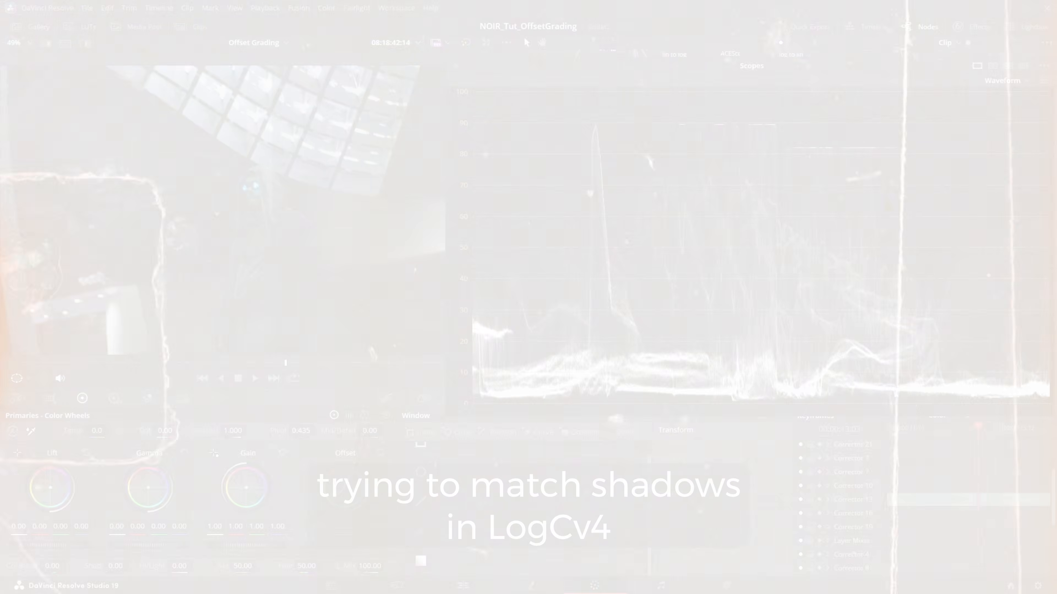